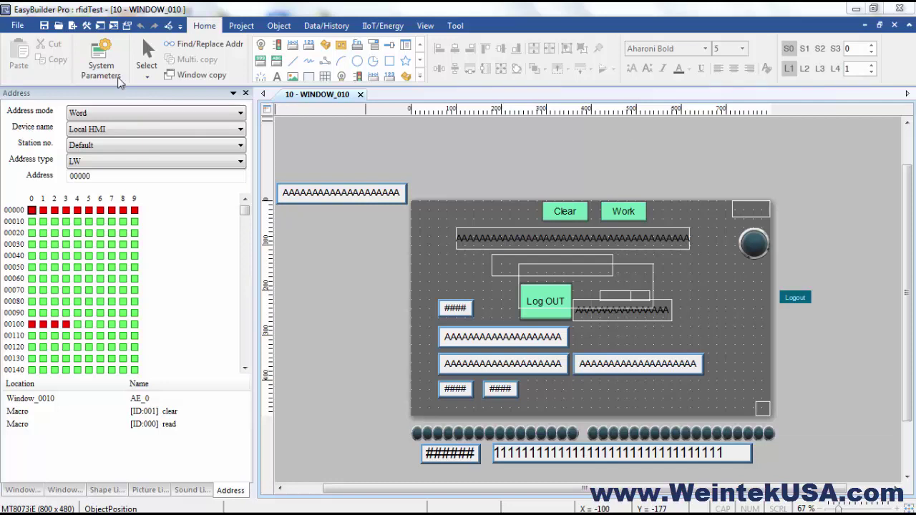
# Compress rfidTest.emtp into rfidTest.ecmp with the File menu's Compress/Uncompress tool.
pyautogui.click(18, 26)
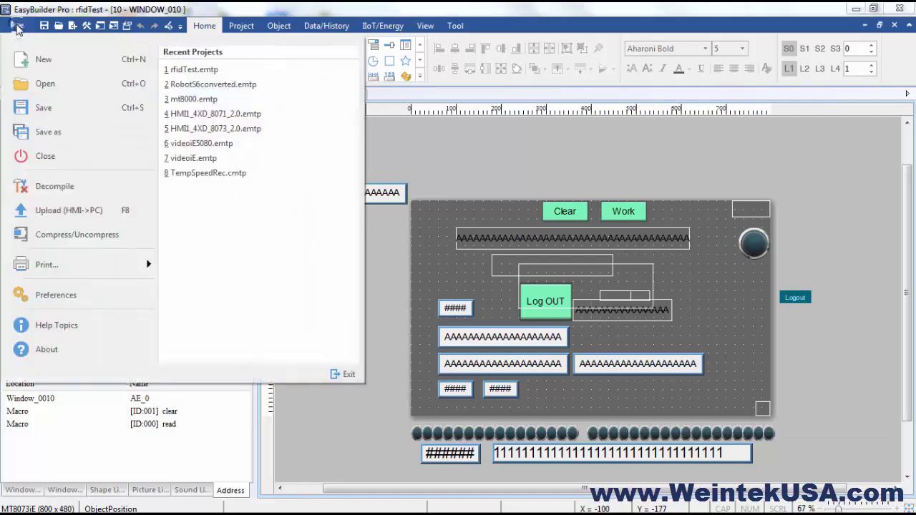
pyautogui.click(47, 236)
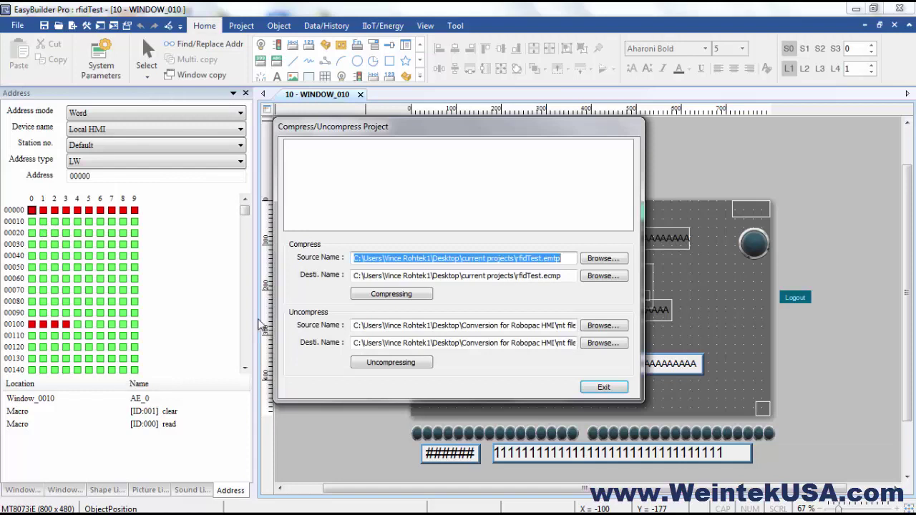
pyautogui.moveTo(360, 134)
pyautogui.mouseDown()
pyautogui.moveTo(392, 121)
pyautogui.moveTo(354, 161)
pyautogui.moveTo(383, 149)
pyautogui.moveTo(370, 142)
pyautogui.mouseUp()
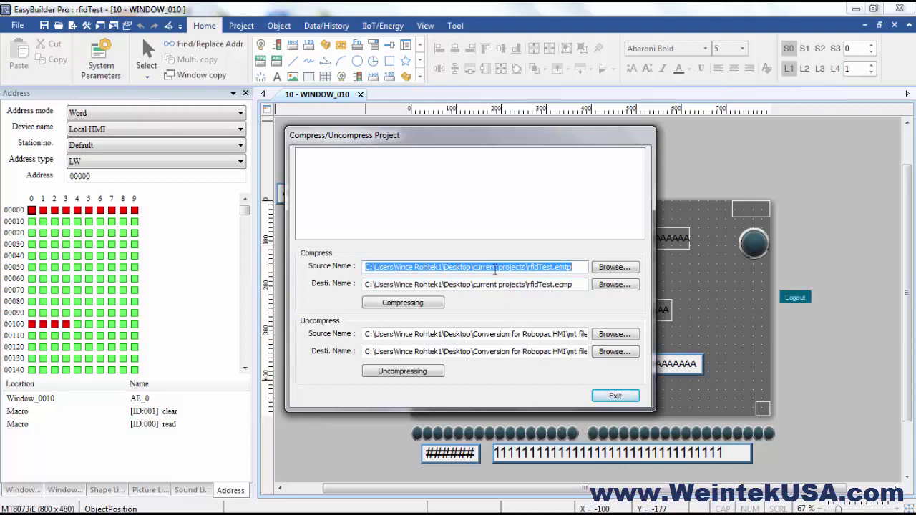
pyautogui.moveTo(528, 267); pyautogui.dragTo(356, 268)
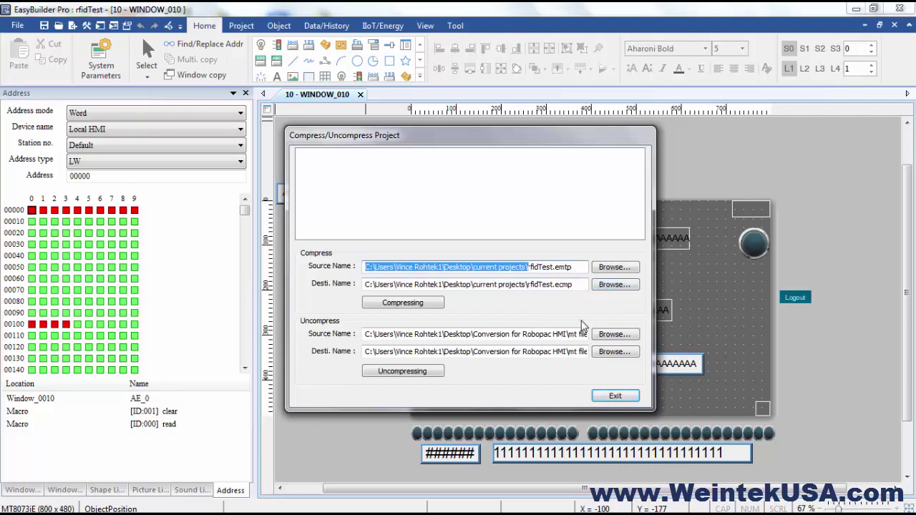
pyautogui.click(430, 305)
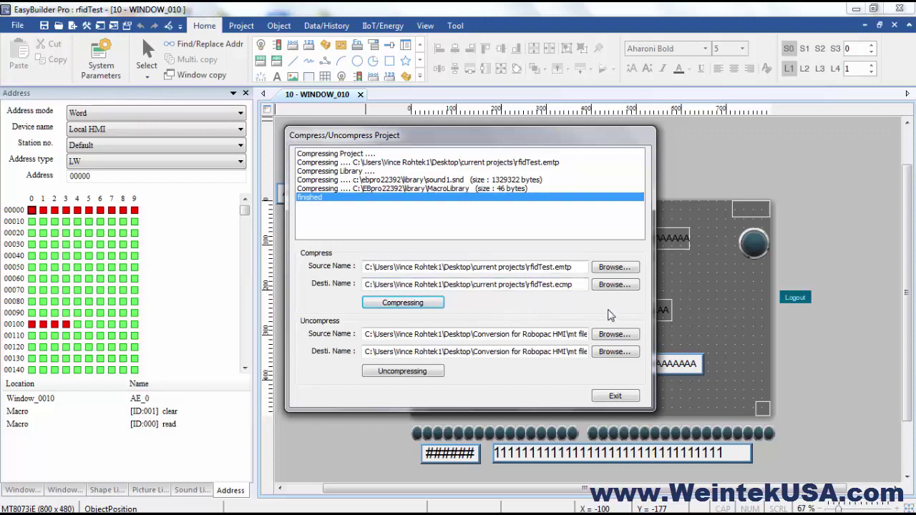
# Choose rfidTest.ecmp as the uncompress source archive.
pyautogui.click(612, 335)
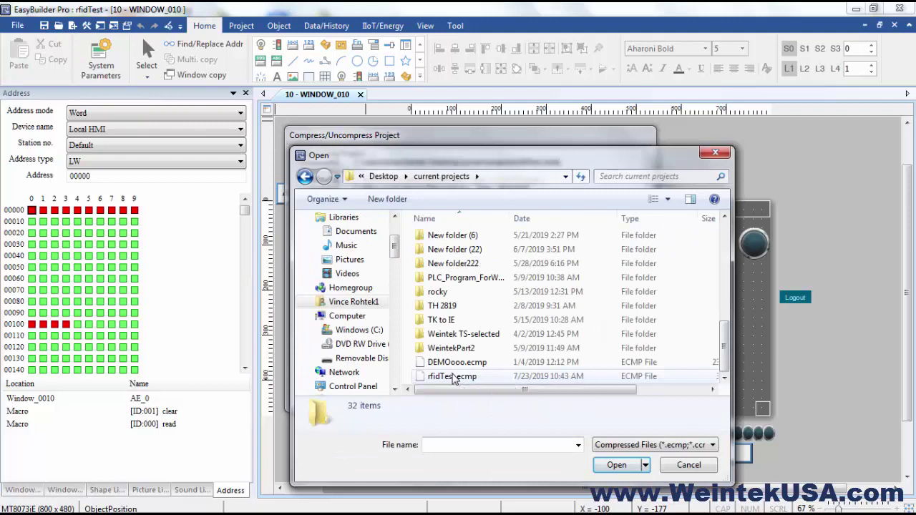
pyautogui.click(453, 377)
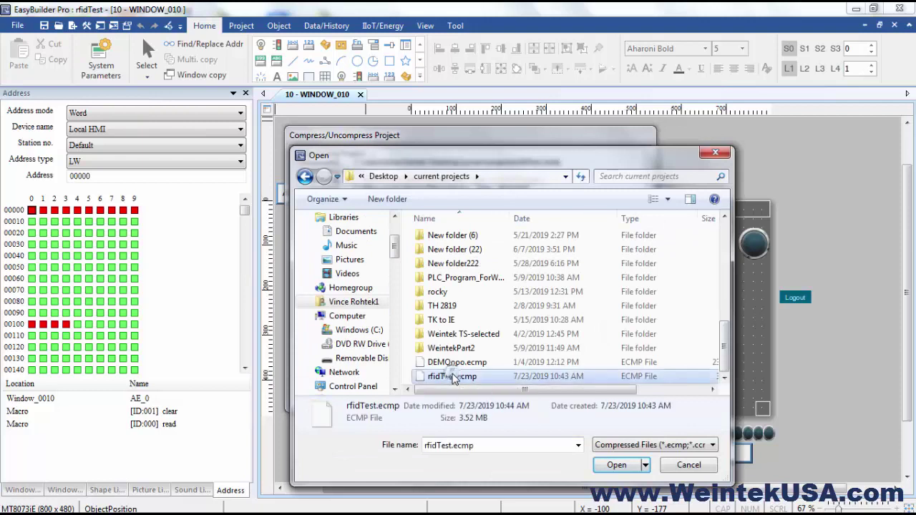
pyautogui.click(623, 469)
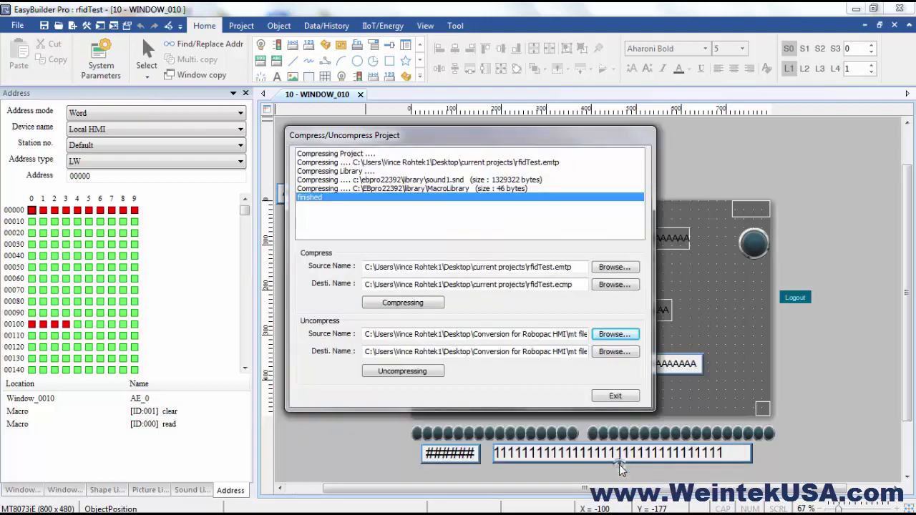
# Set the uncompress destination to uncompressed.emtp in Desktop\New folder (2).
pyautogui.click(631, 356)
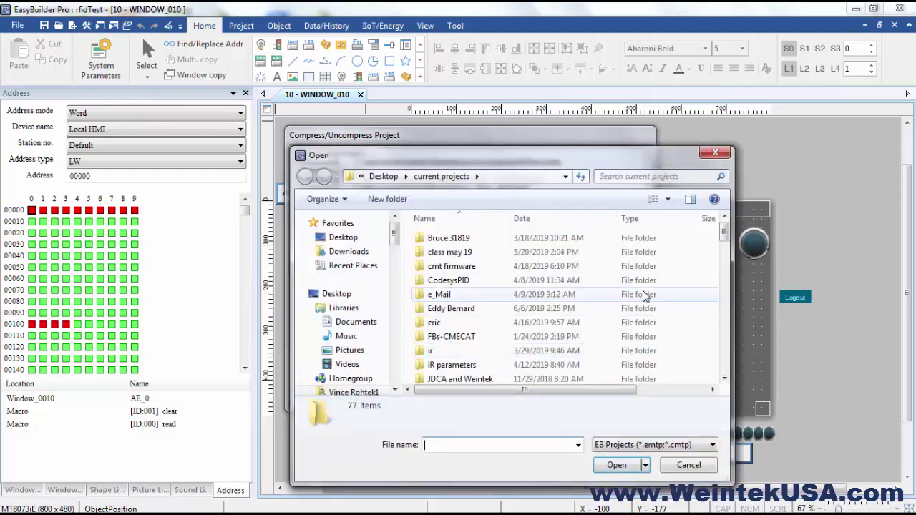
pyautogui.click(332, 238)
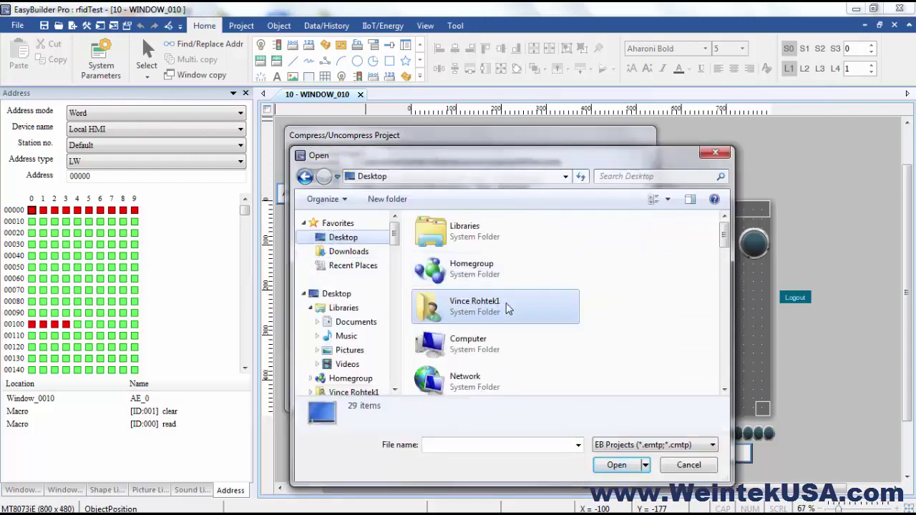
pyautogui.click(506, 303)
pyautogui.scroll(-5, 492, 295)
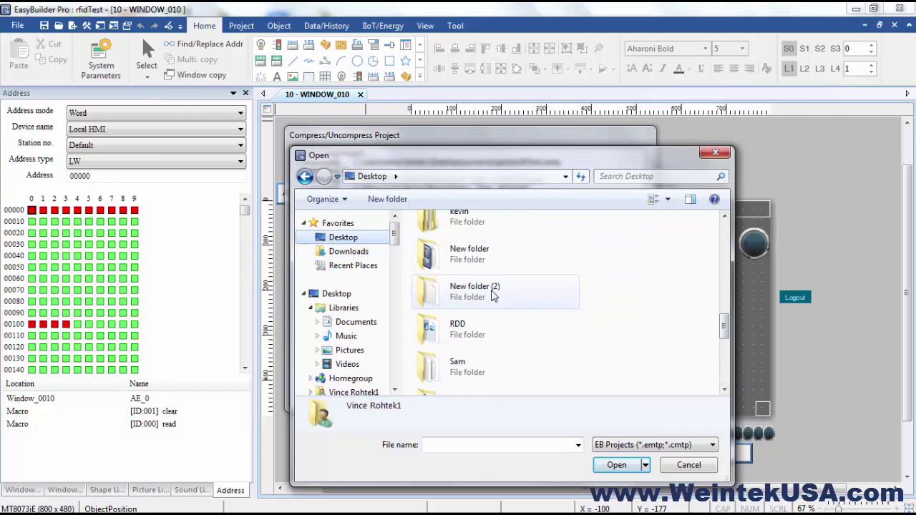
pyautogui.doubleClick(492, 295)
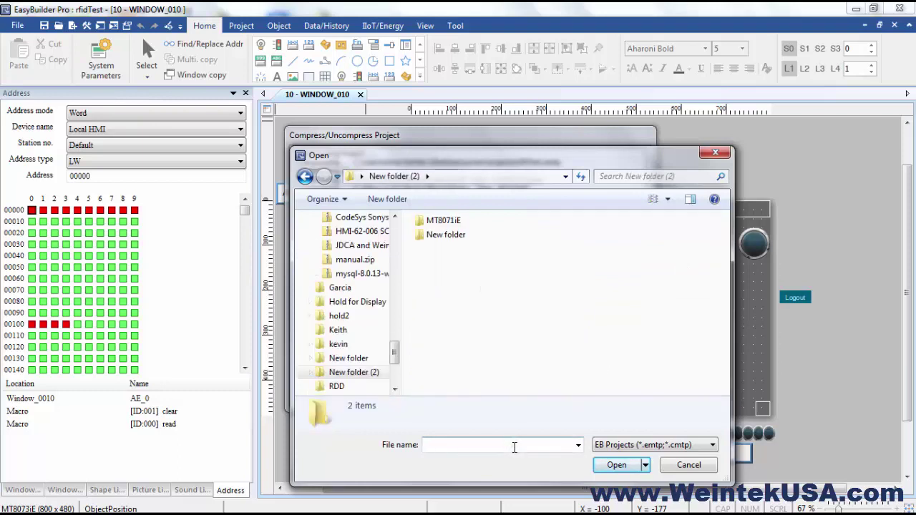
pyautogui.write('uncompressed')
pyautogui.press('Return')
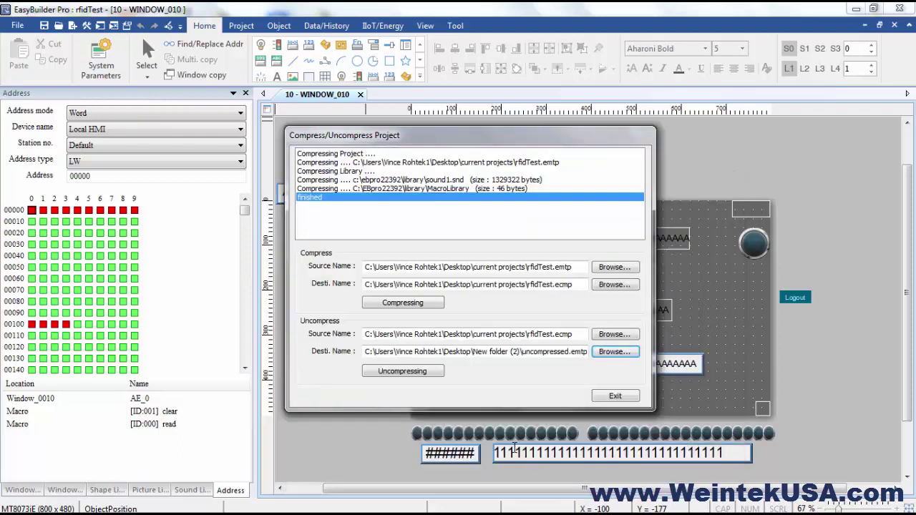
# Uncompress rfidTest.ecmp into uncompressed.emtp, replacing all library files (Yes to all), then exit the tool.
pyautogui.click(433, 373)
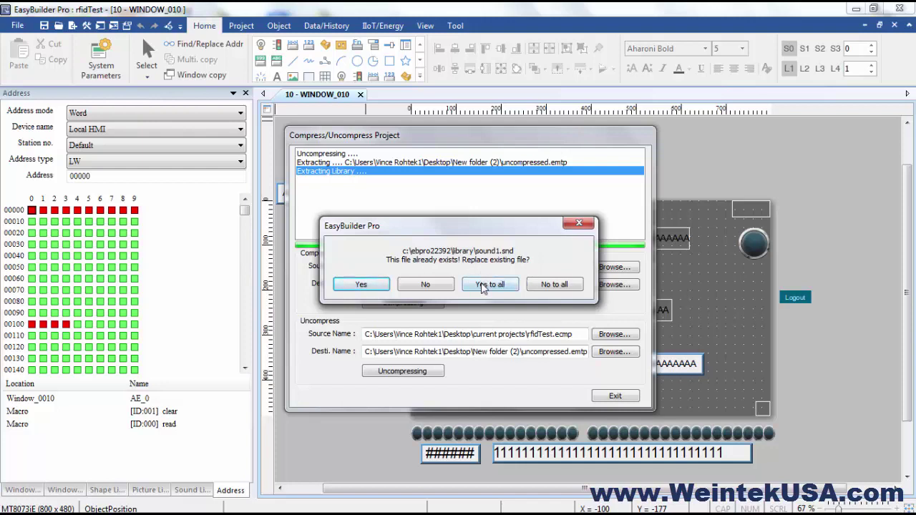
pyautogui.click(484, 285)
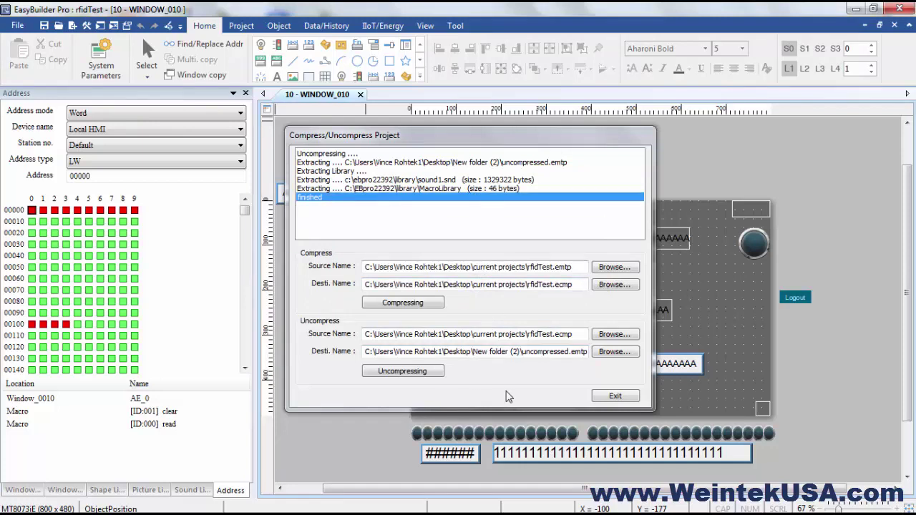
pyautogui.click(601, 398)
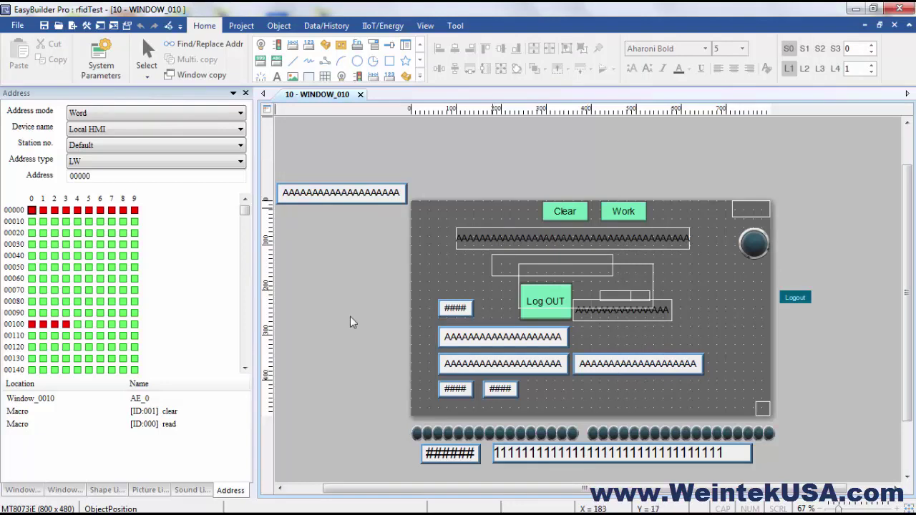
# Open uncompressed.emtp from New folder (2) in EasyBuilder Pro via Windows Explorer.
pyautogui.hotkey('alt', 'Tab')
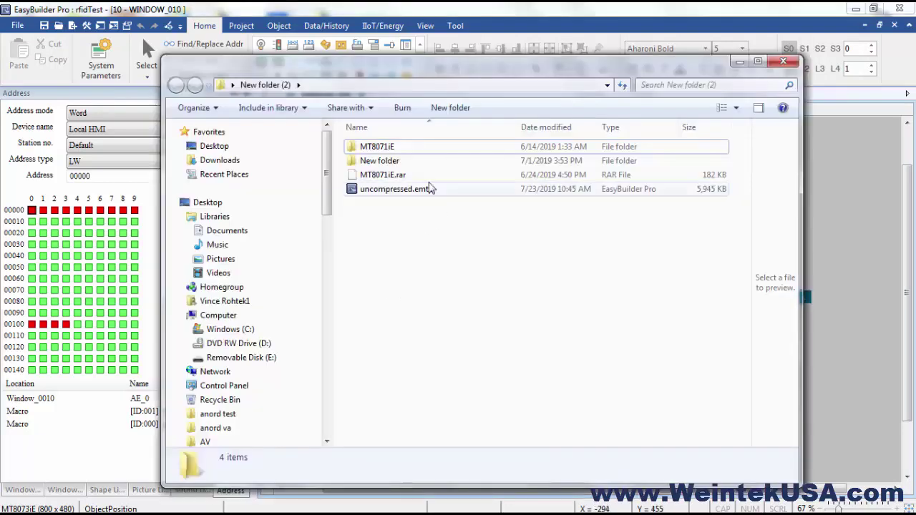
pyautogui.click(403, 198)
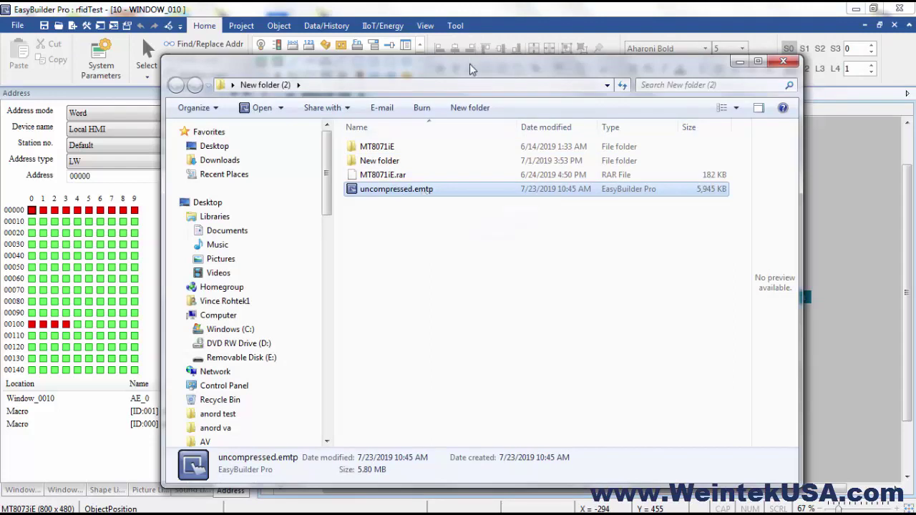
pyautogui.moveTo(470, 64); pyautogui.dragTo(438, 73)
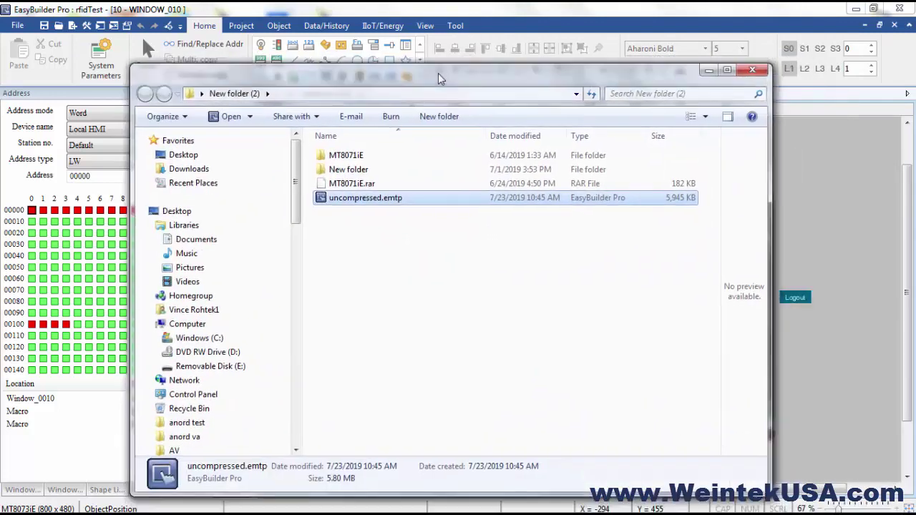
pyautogui.doubleClick(364, 197)
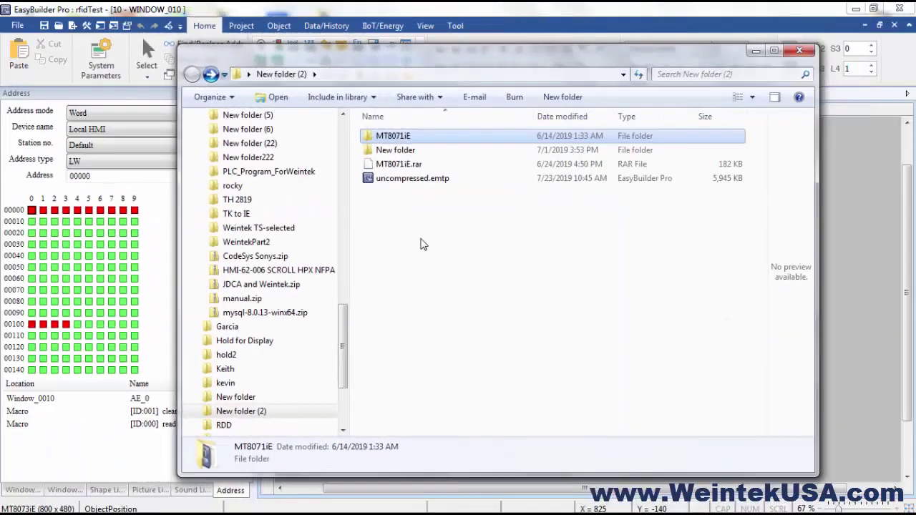
# Create a new folder named 'compress video' inside New folder (2).
pyautogui.rightClick(421, 243)
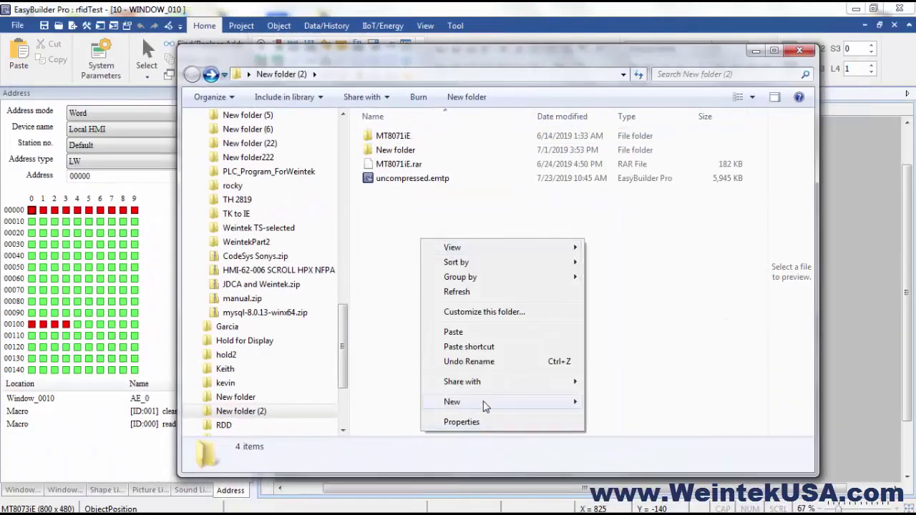
pyautogui.moveTo(541, 401)
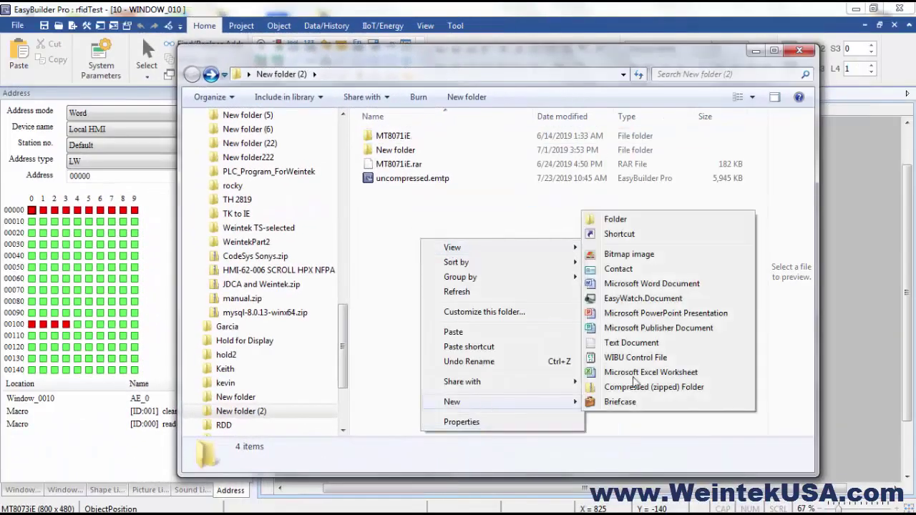
pyautogui.click(637, 219)
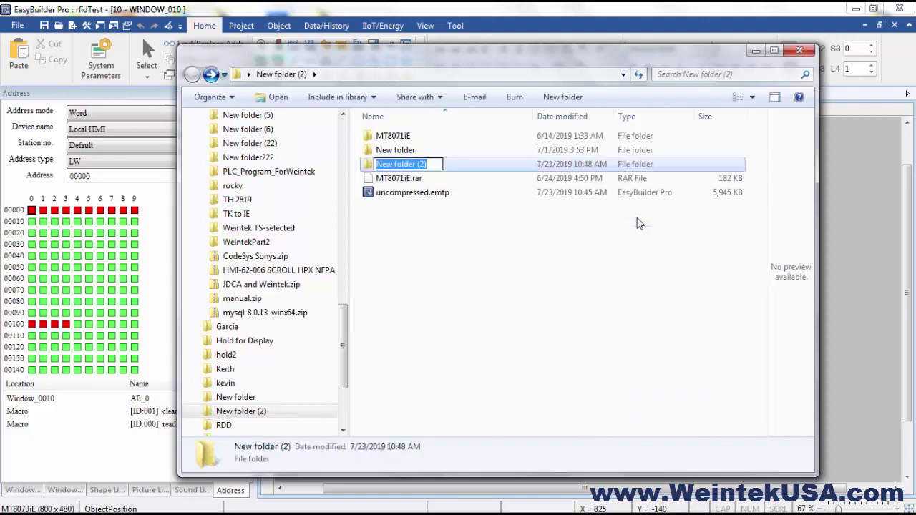
pyautogui.write('compress')
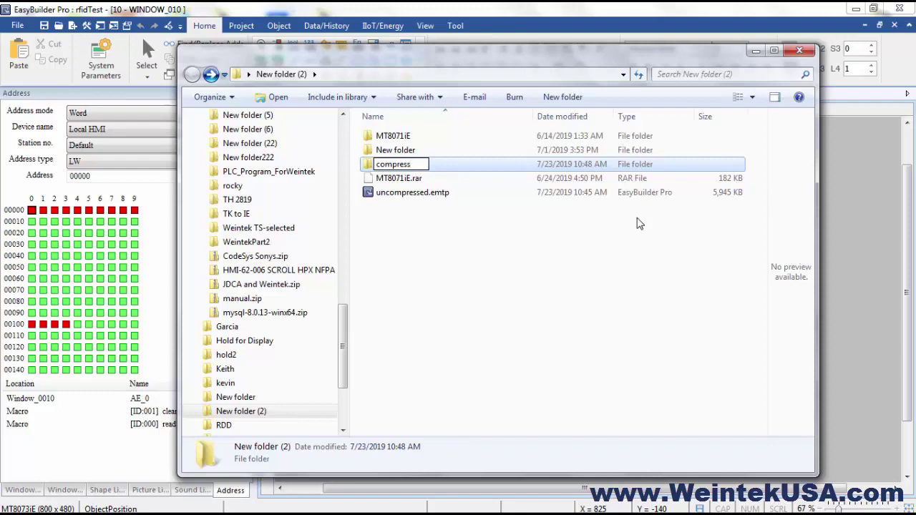
pyautogui.write(' video')
pyautogui.press('Return')
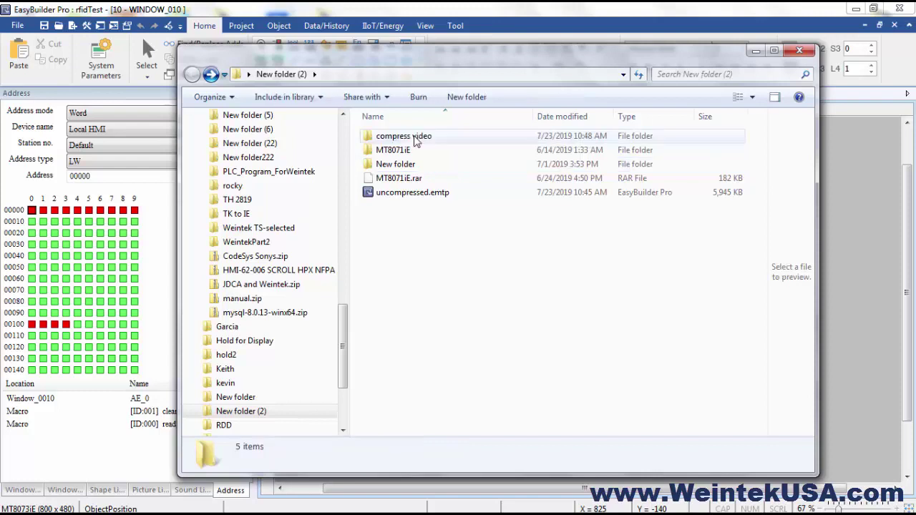
# Paste the mt8000.mtp project into the compress video folder.
pyautogui.doubleClick(413, 137)
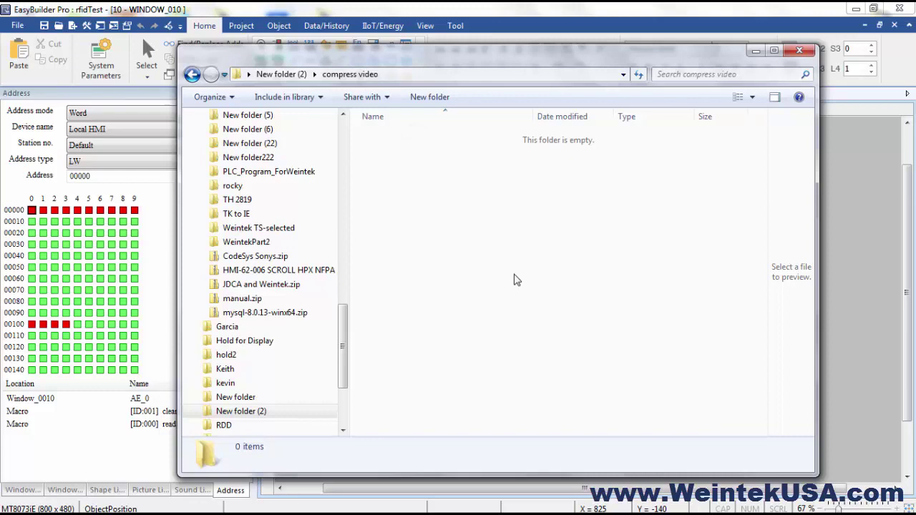
pyautogui.hotkey('ctrl', 'v')
pyautogui.click(412, 158)
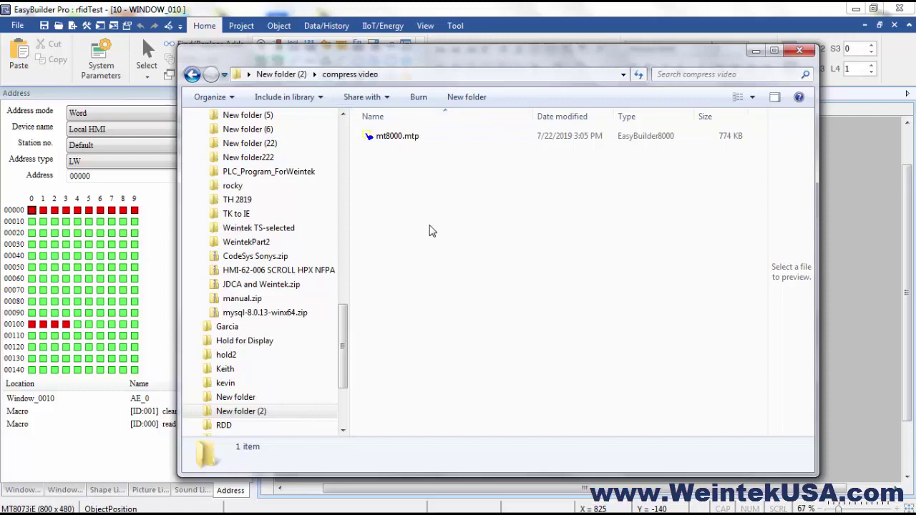
# Compress mt8000.mtp into the compress video folder using Tools > Compress/Uncompress in EasyBuilder8000.
pyautogui.click(396, 143)
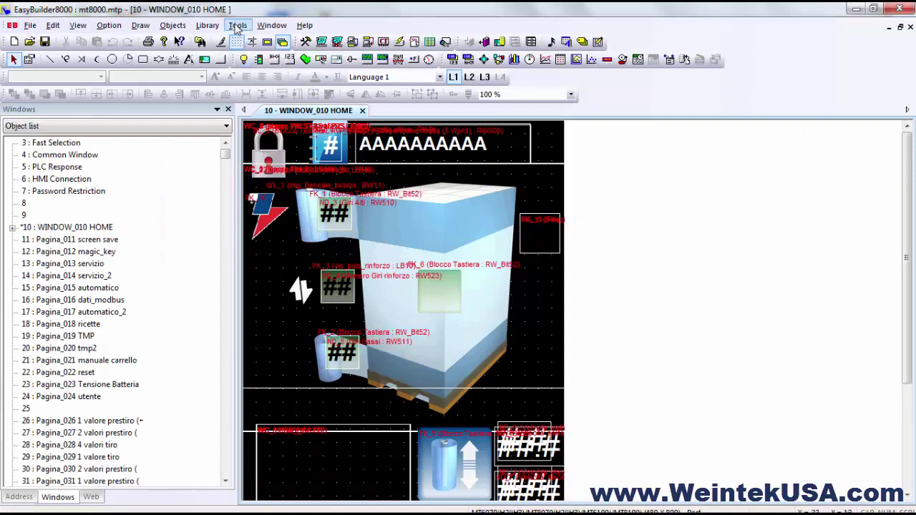
pyautogui.click(236, 25)
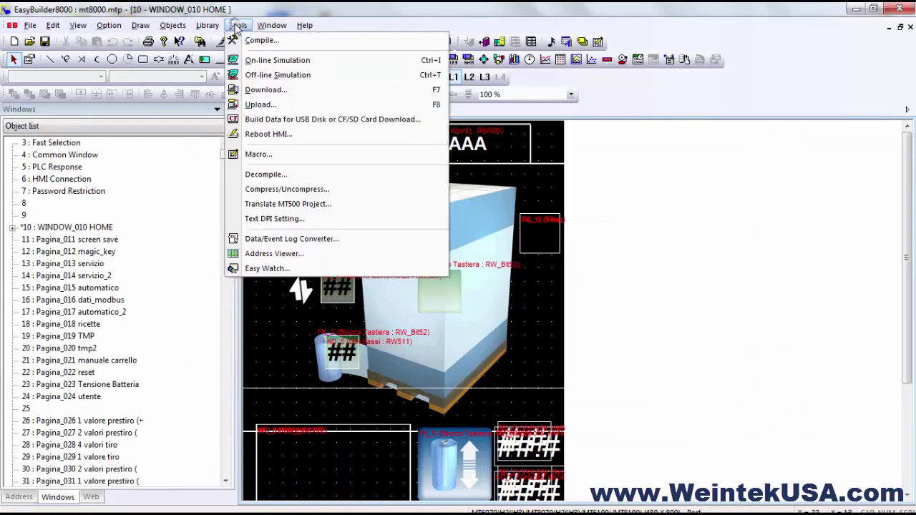
pyautogui.click(303, 190)
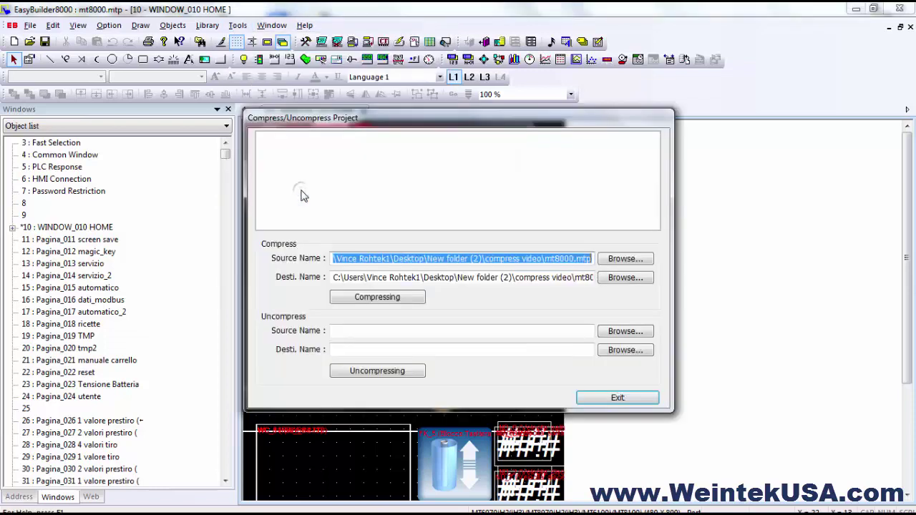
pyautogui.click(419, 305)
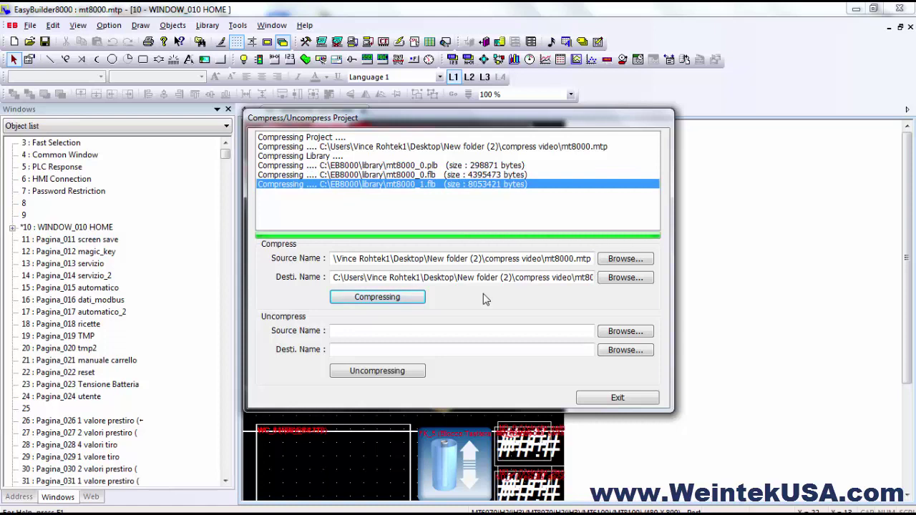
pyautogui.click(617, 400)
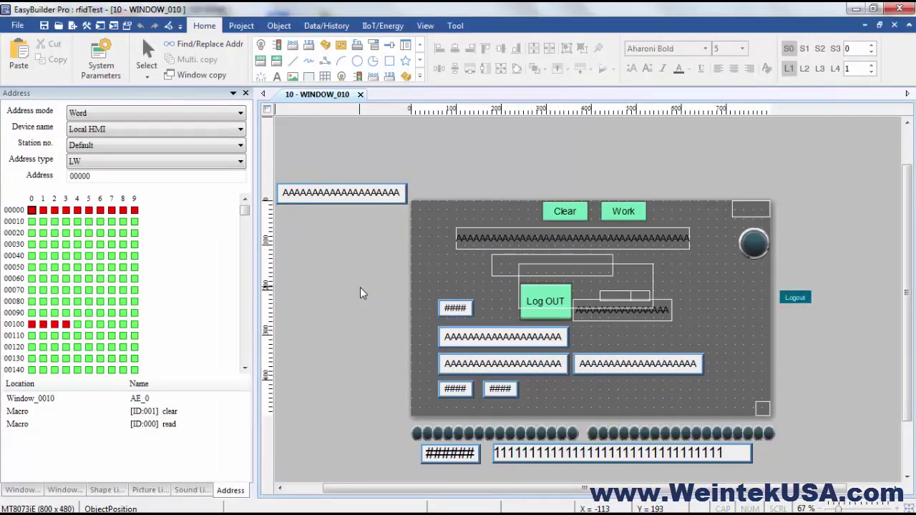
# Choose mt8000.cmp in the compress video folder as the uncompress source.
pyautogui.click(18, 25)
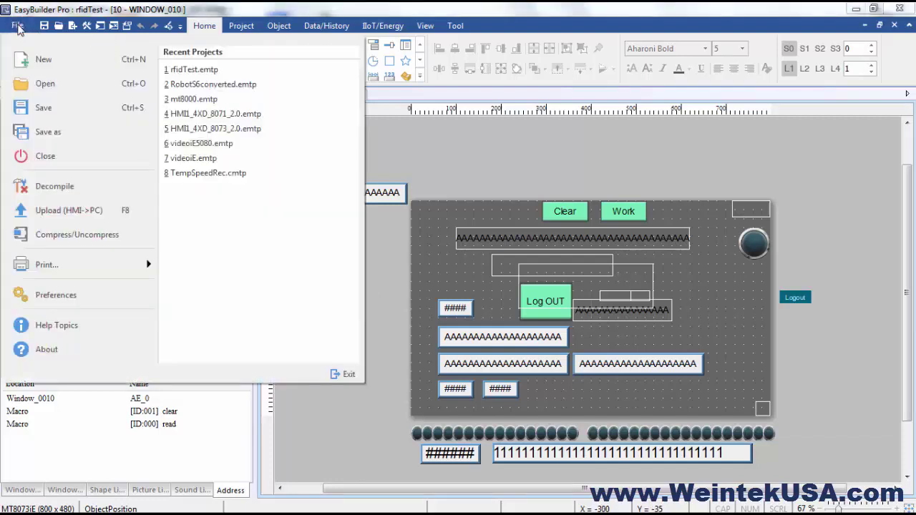
pyautogui.click(65, 236)
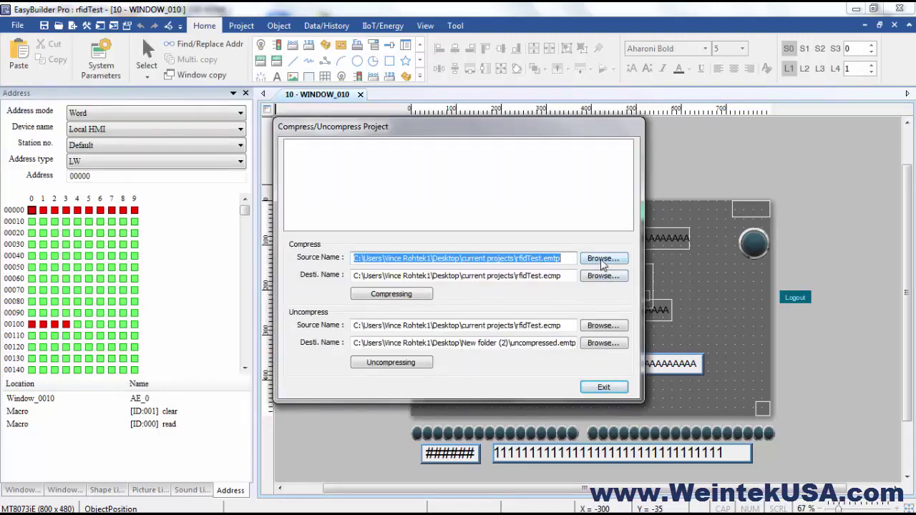
pyautogui.click(604, 327)
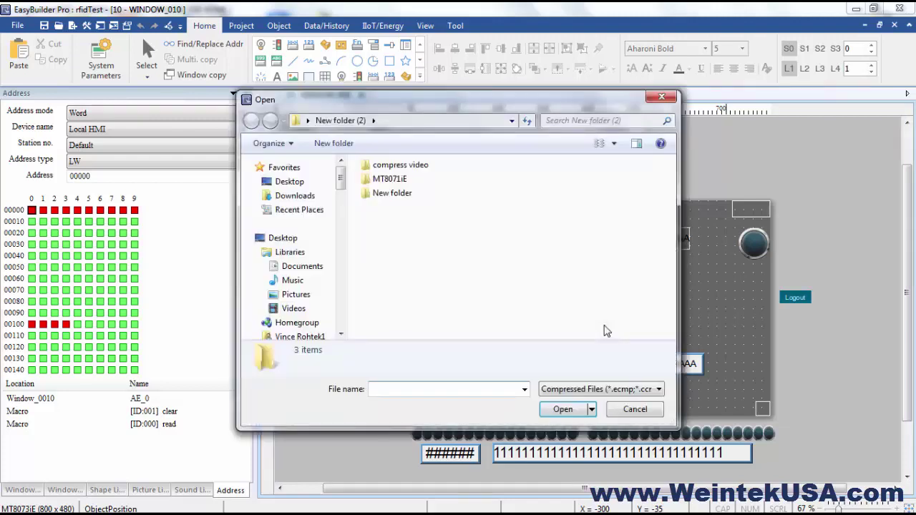
pyautogui.doubleClick(422, 166)
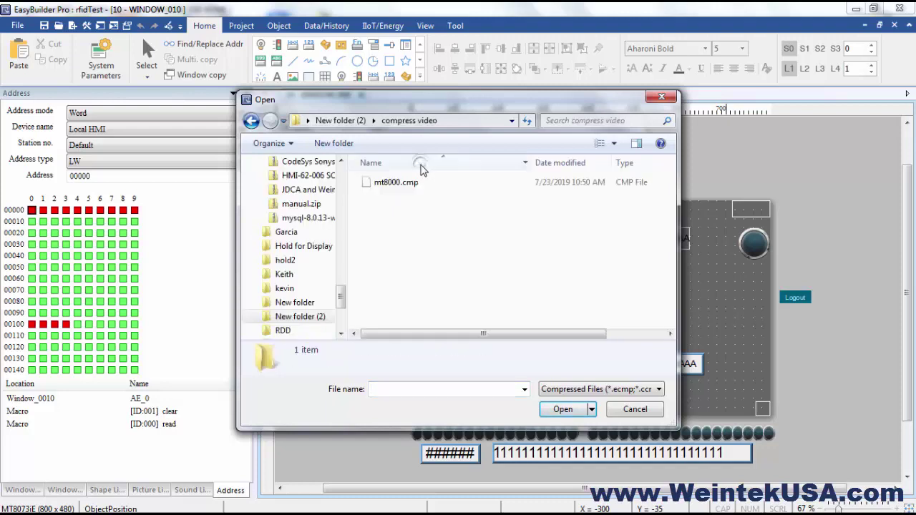
pyautogui.click(390, 184)
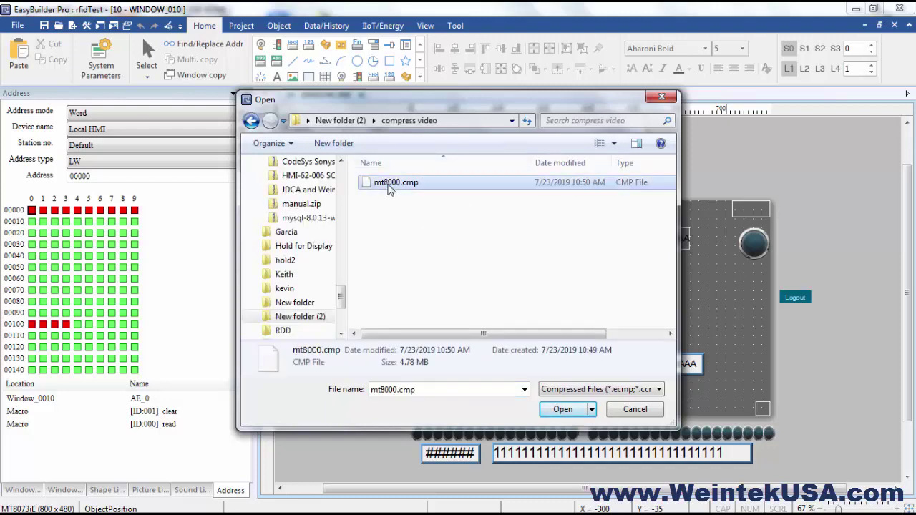
pyautogui.click(562, 410)
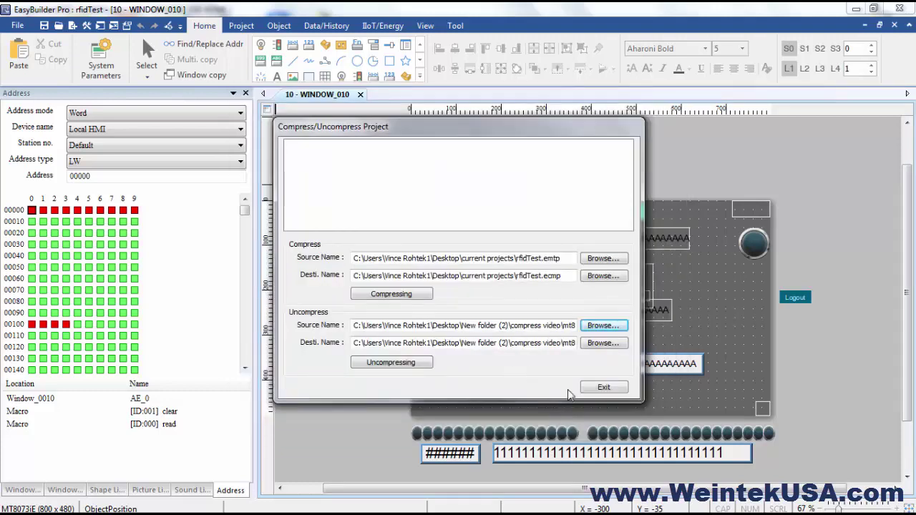
# Uncompress mt8000.cmp, replacing all library files (Yes to all), then exit the tool.
pyautogui.click(413, 365)
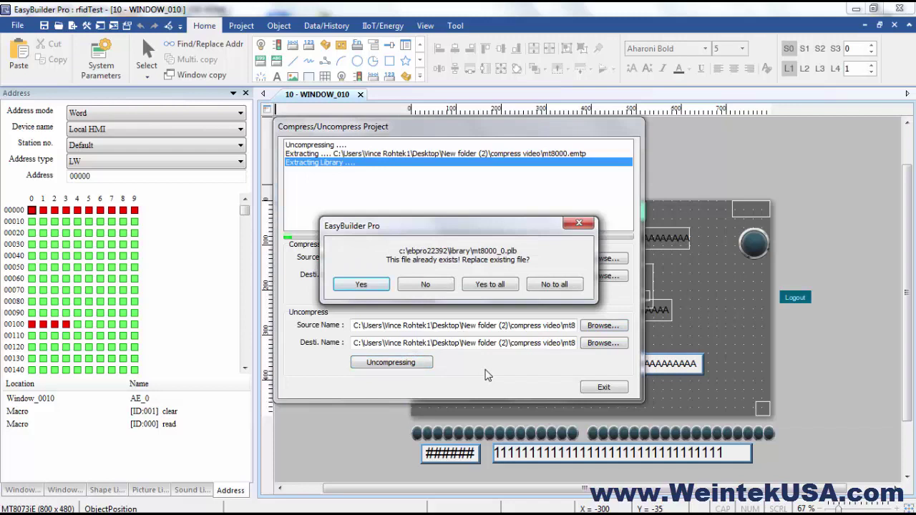
pyautogui.click(490, 287)
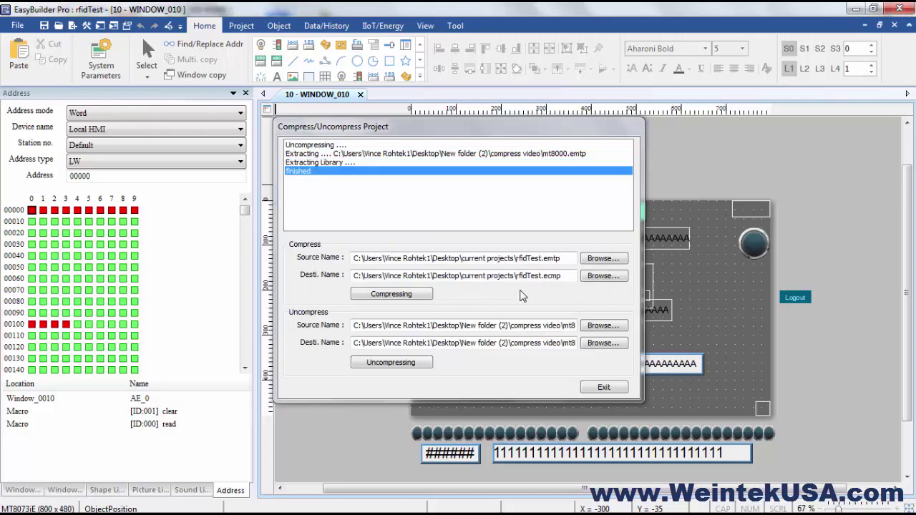
pyautogui.click(606, 388)
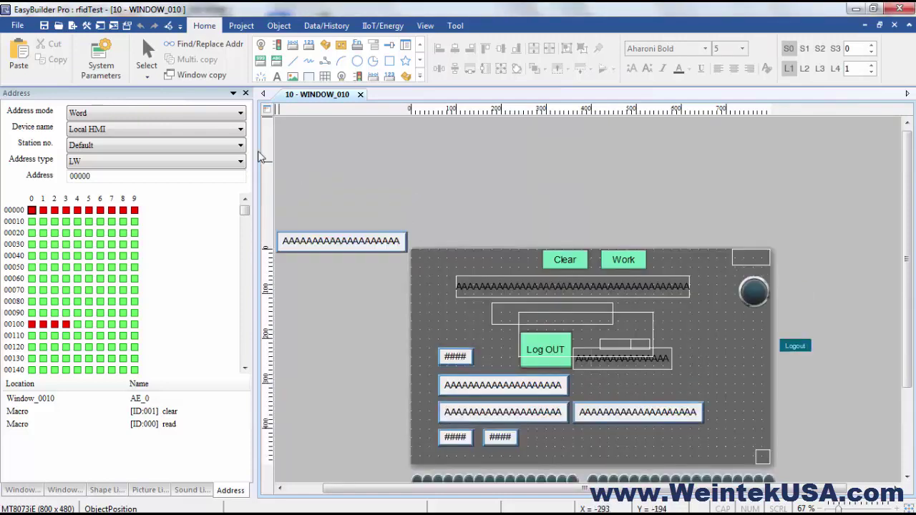
# Open mt8000.emtp from the compress video folder via File > Open.
pyautogui.click(18, 27)
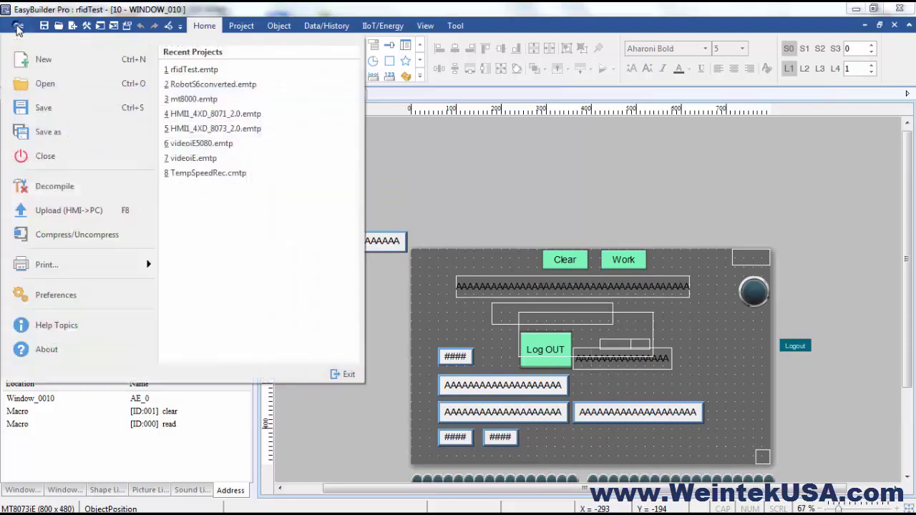
pyautogui.click(32, 85)
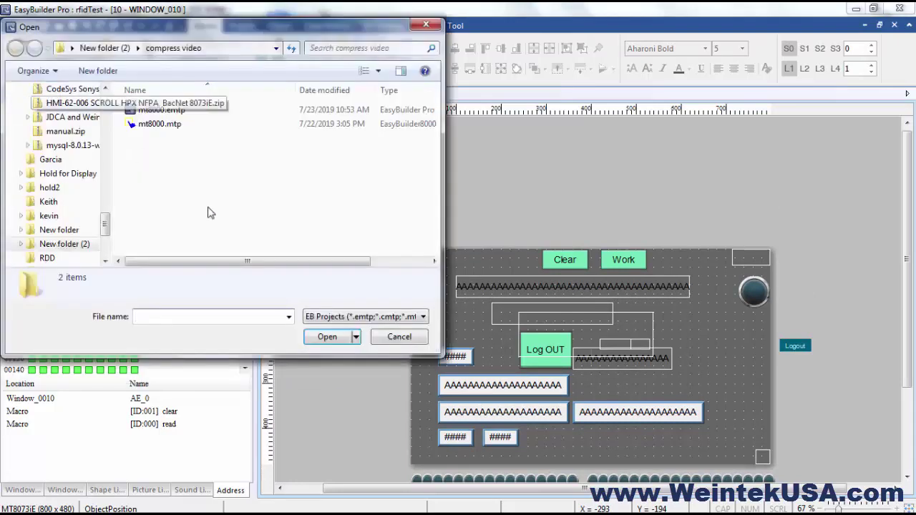
pyautogui.click(175, 112)
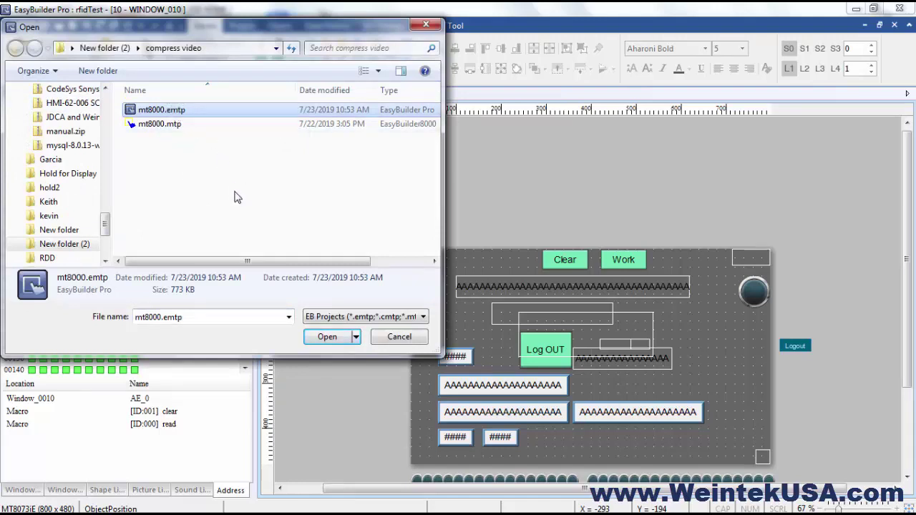
pyautogui.click(326, 337)
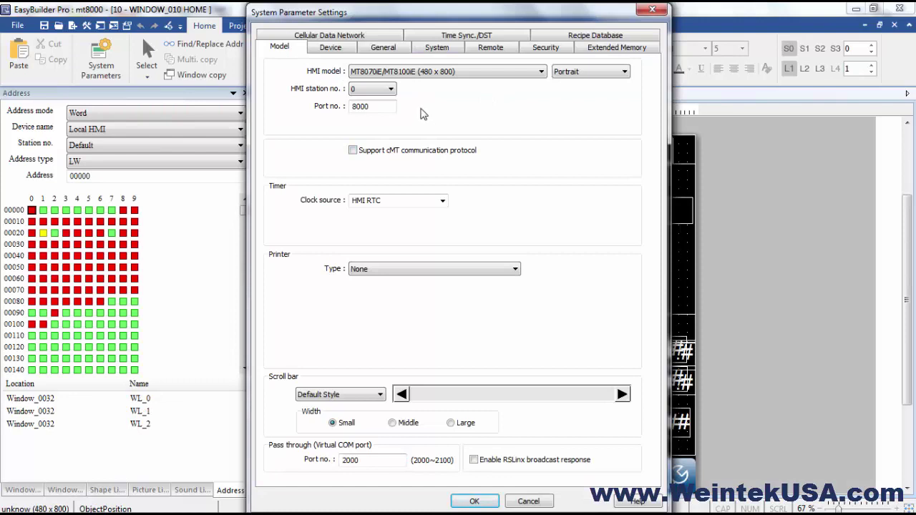
# Pick HMI model MT8071iE/MT8101iE, uncheck Enable e-Mail function, and accept MODBUS Server moving to COM 2.
pyautogui.click(503, 72)
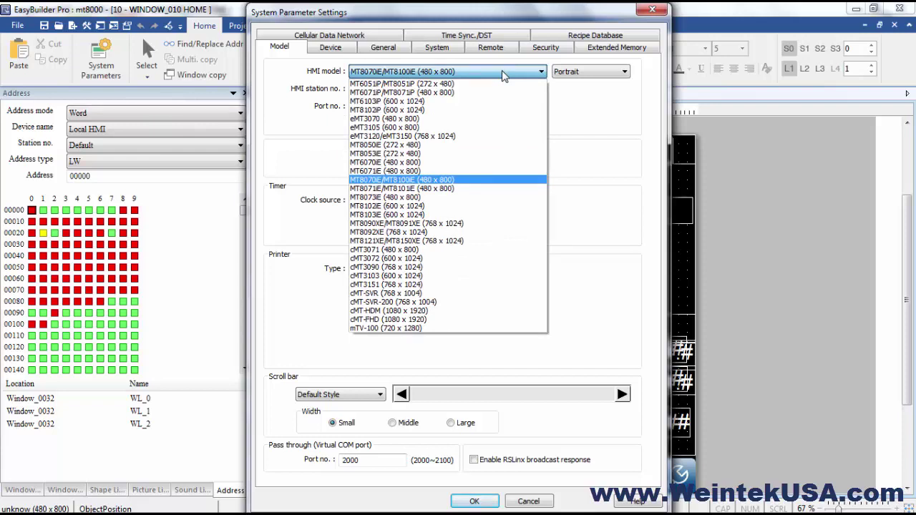
pyautogui.click(438, 190)
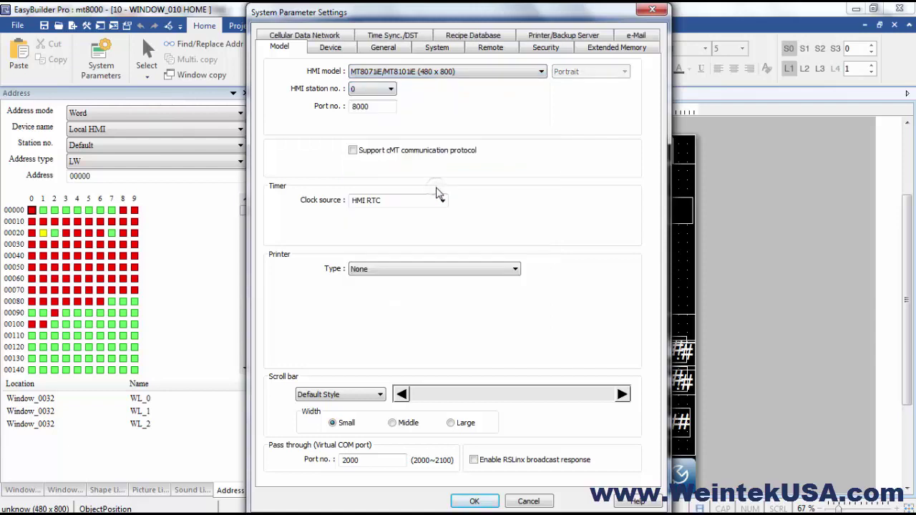
pyautogui.click(634, 36)
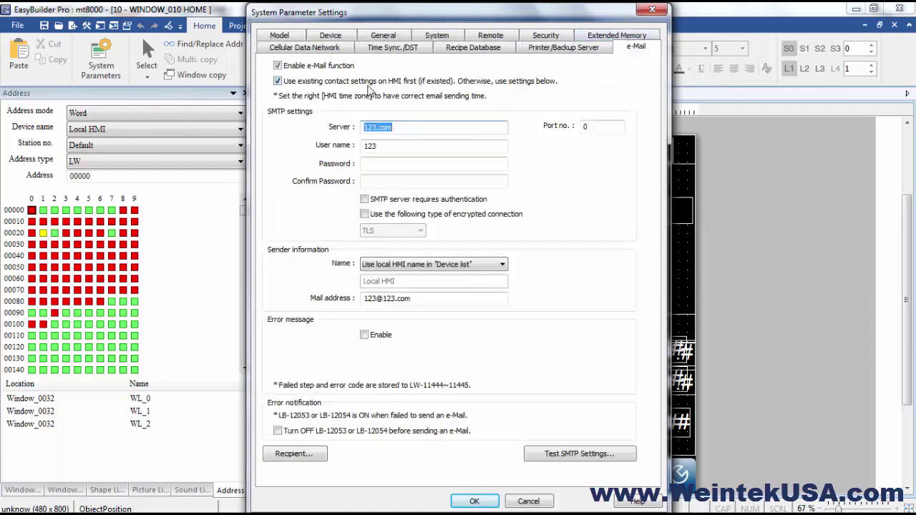
pyautogui.click(278, 65)
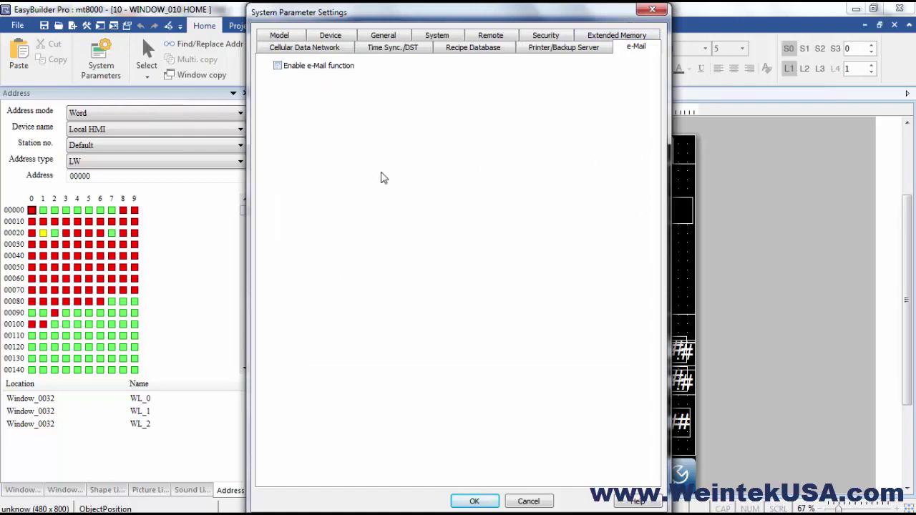
pyautogui.click(651, 10)
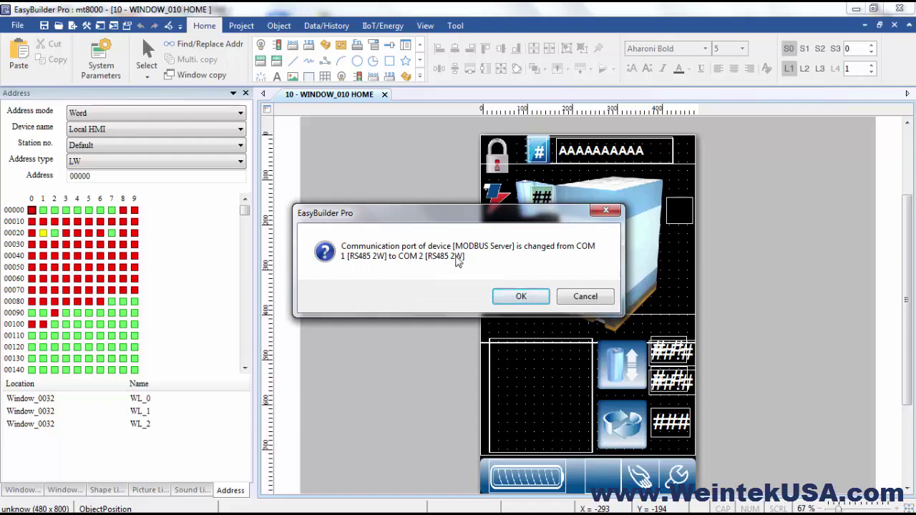
pyautogui.click(527, 299)
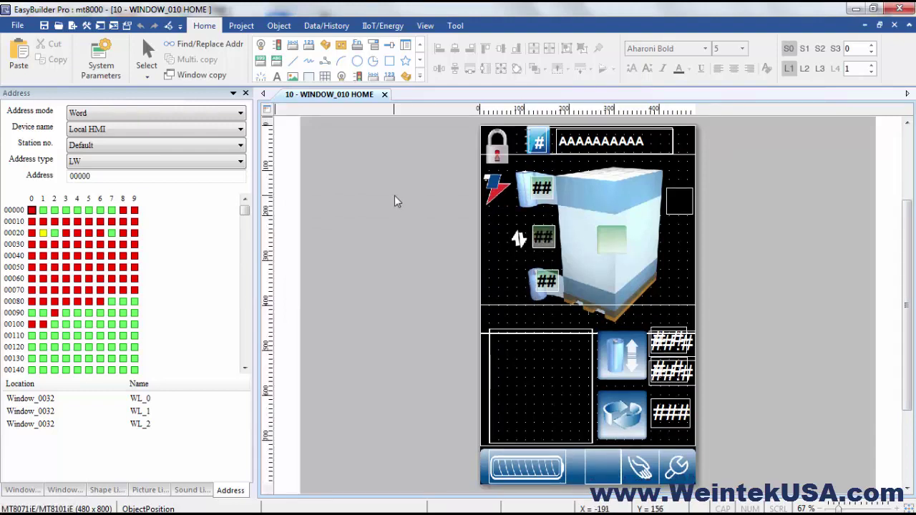
# Review the first three data sampling objects, including Peso_cella and Prestiro_misurato, without changes.
pyautogui.click(327, 27)
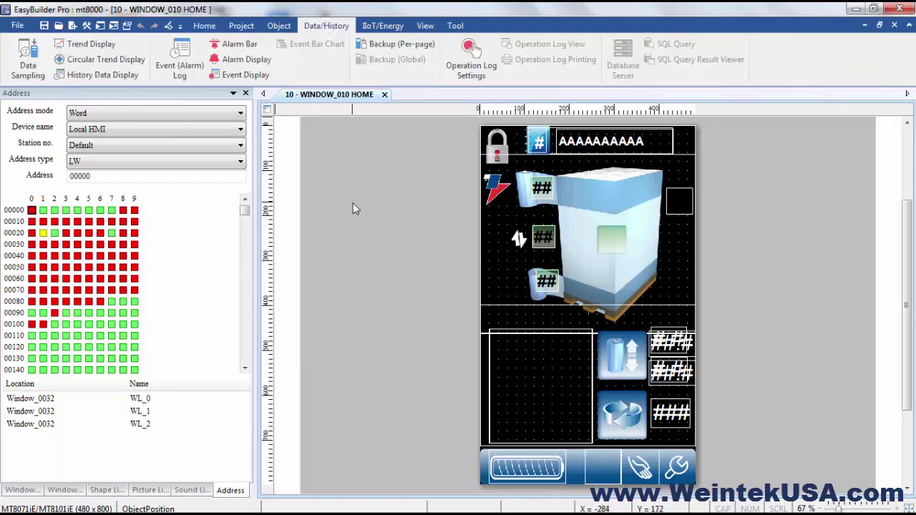
pyautogui.click(28, 61)
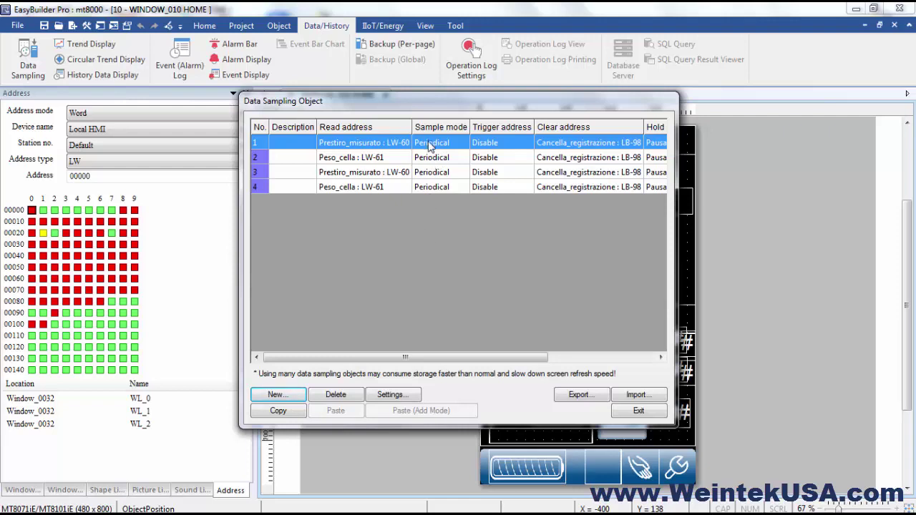
pyautogui.doubleClick(430, 143)
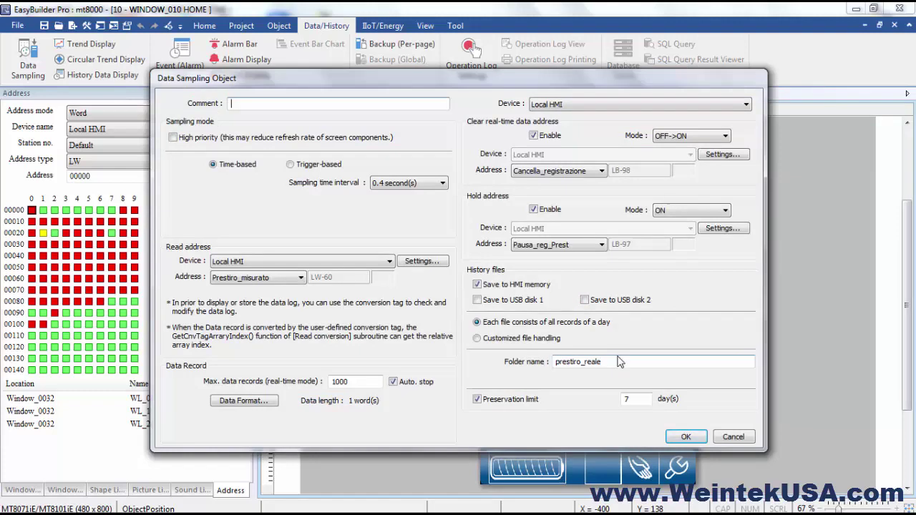
pyautogui.click(737, 440)
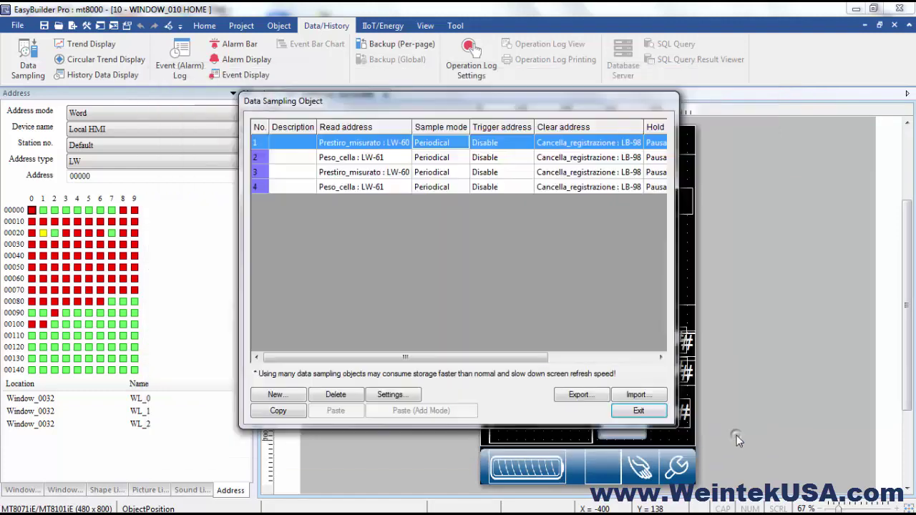
pyautogui.doubleClick(491, 164)
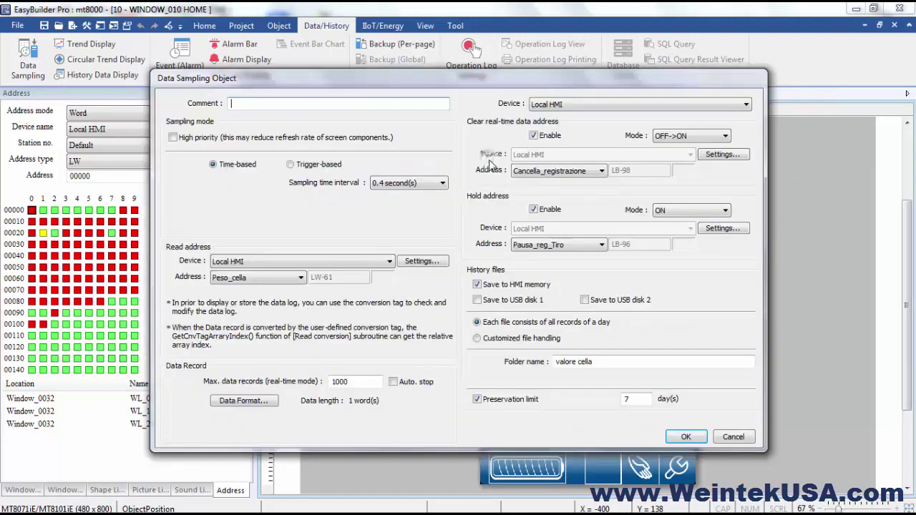
pyautogui.click(723, 438)
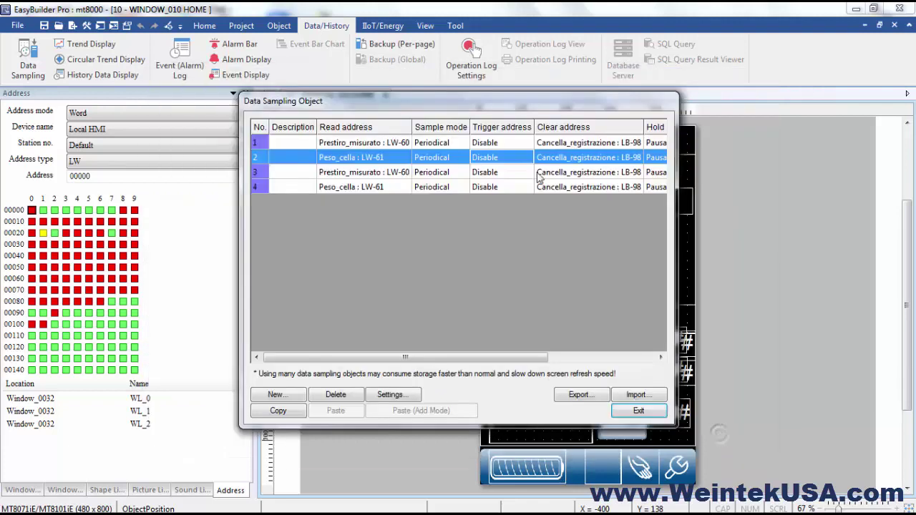
pyautogui.doubleClick(517, 174)
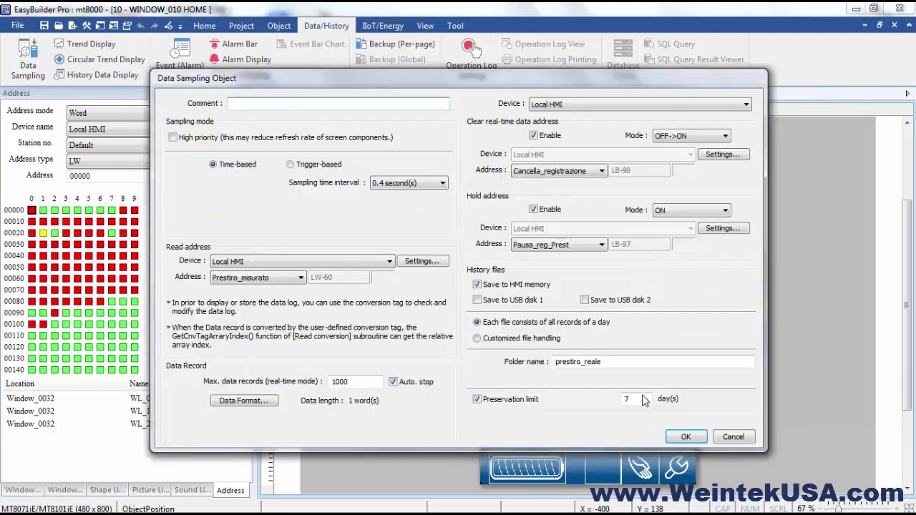
pyautogui.click(615, 362)
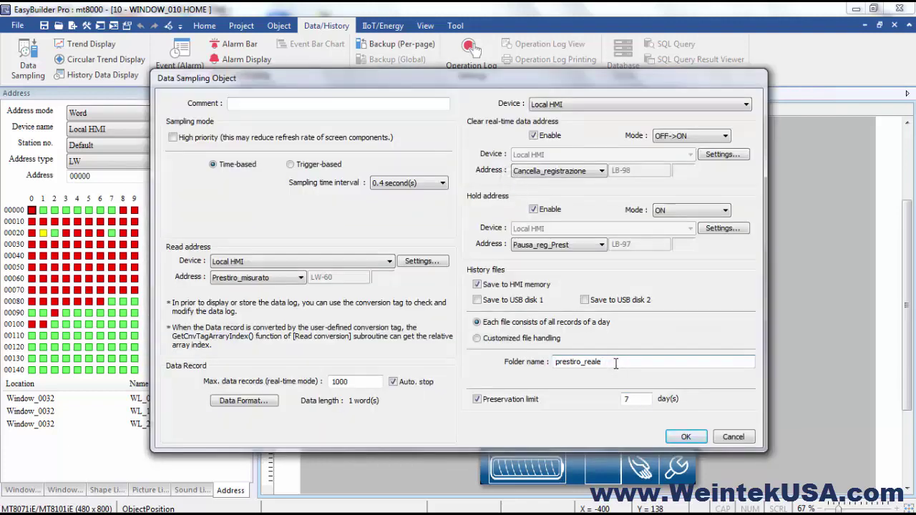
pyautogui.click(692, 435)
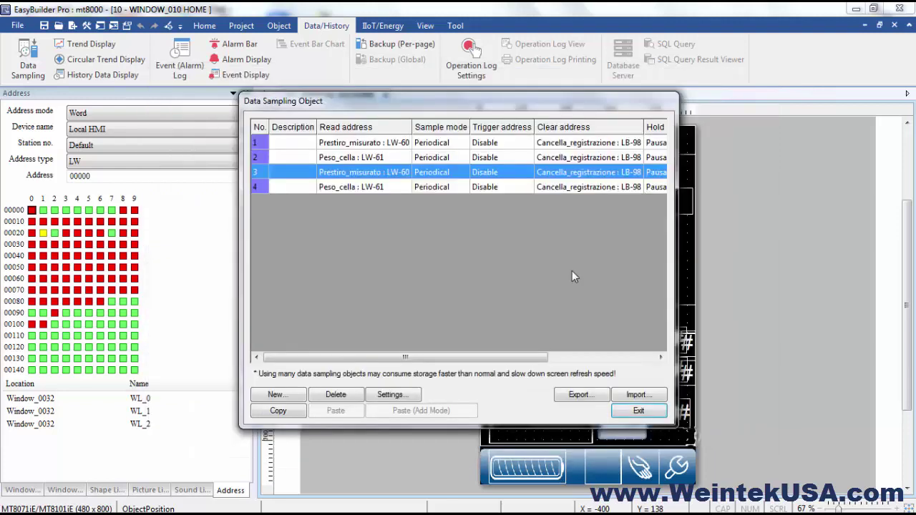
# Rename the fourth data sampling object's history folder to 'valore cella1'.
pyautogui.doubleClick(508, 188)
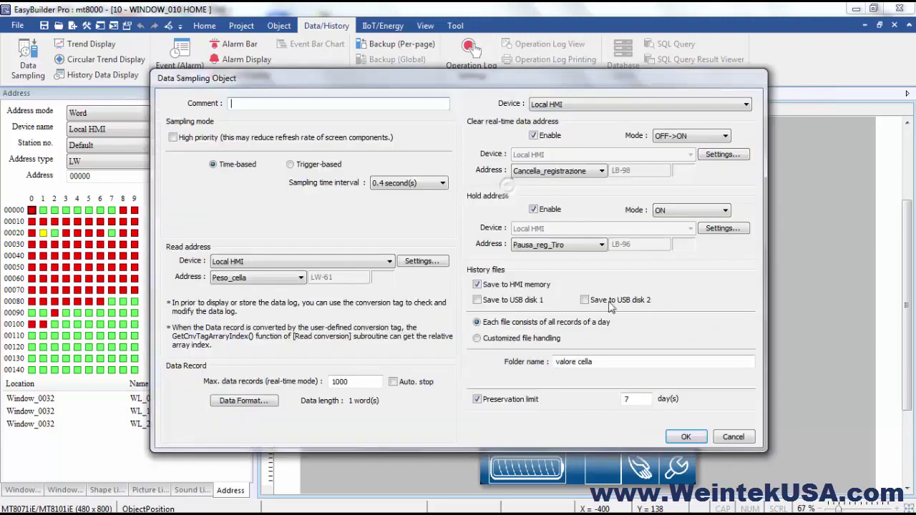
pyautogui.click(630, 365)
pyautogui.write('1')
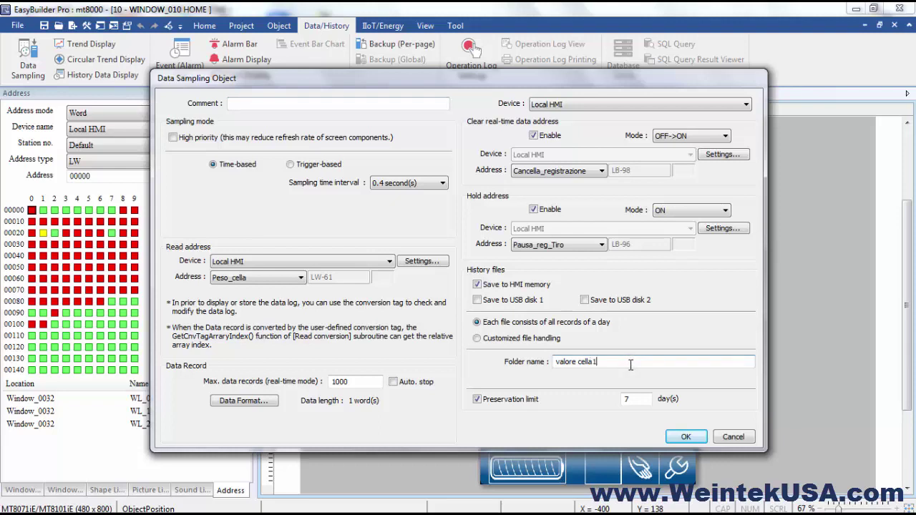
pyautogui.click(687, 438)
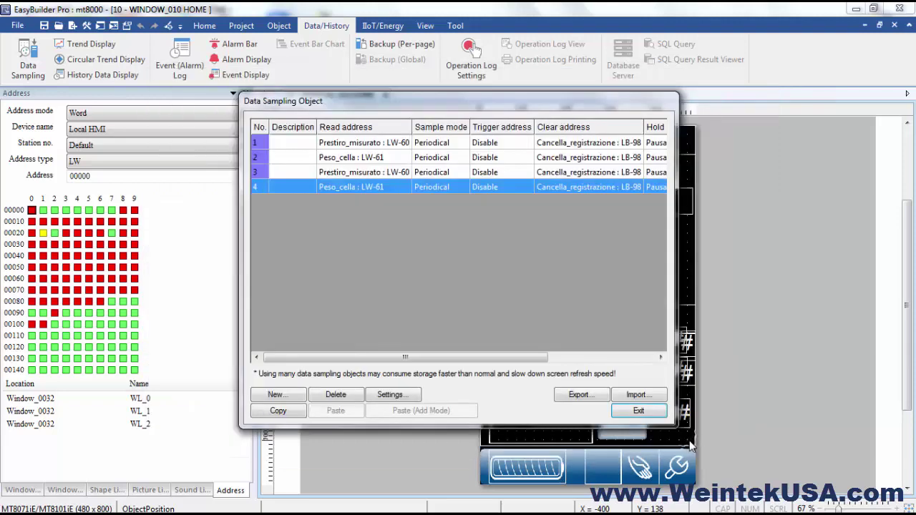
pyautogui.click(638, 411)
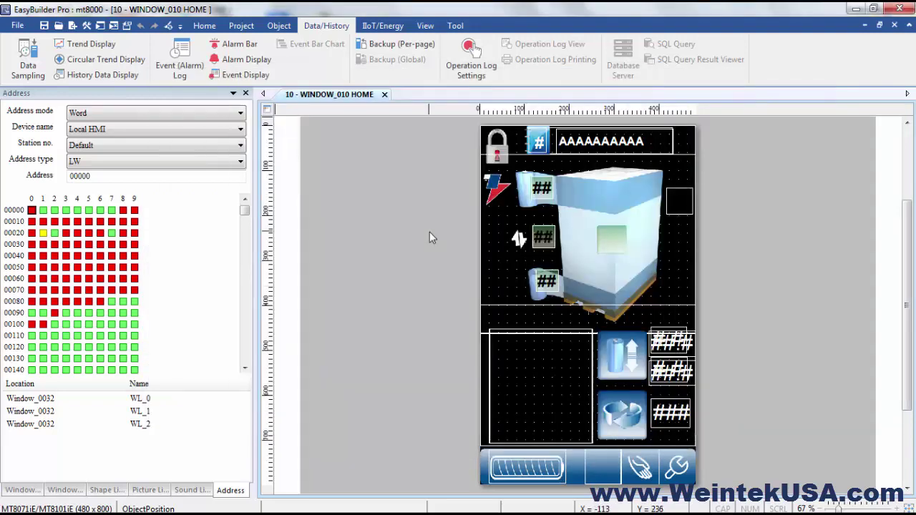
# Save the converted project as mt8000.emtp, accepting the backup notice, and compile it to mt8000.exob.
pyautogui.click(44, 26)
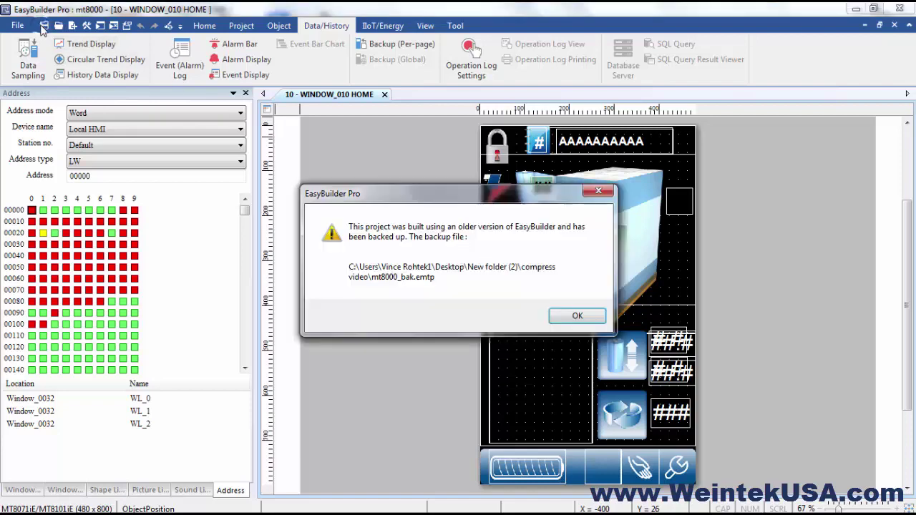
pyautogui.click(576, 317)
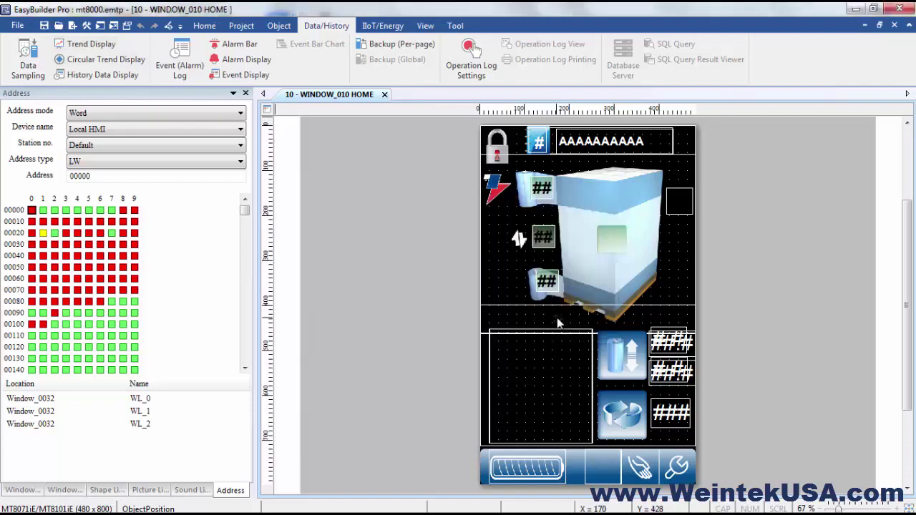
pyautogui.click(86, 26)
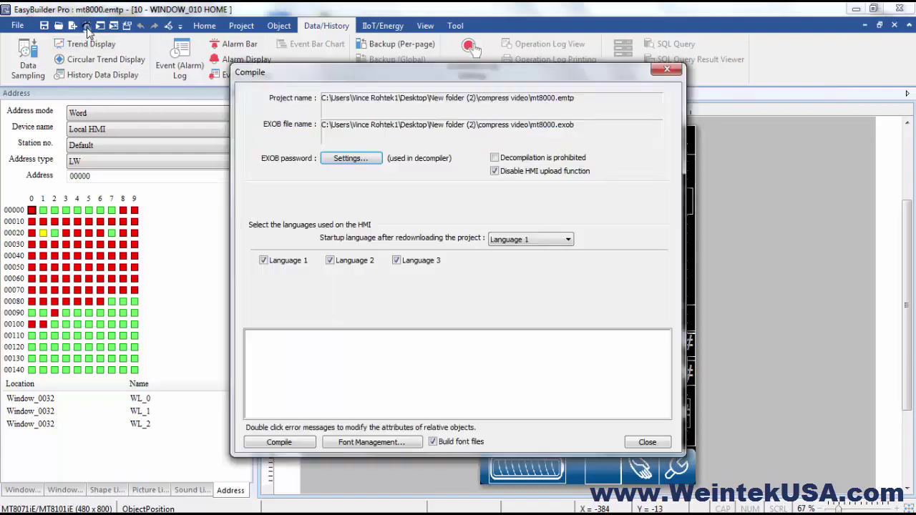
pyautogui.click(290, 441)
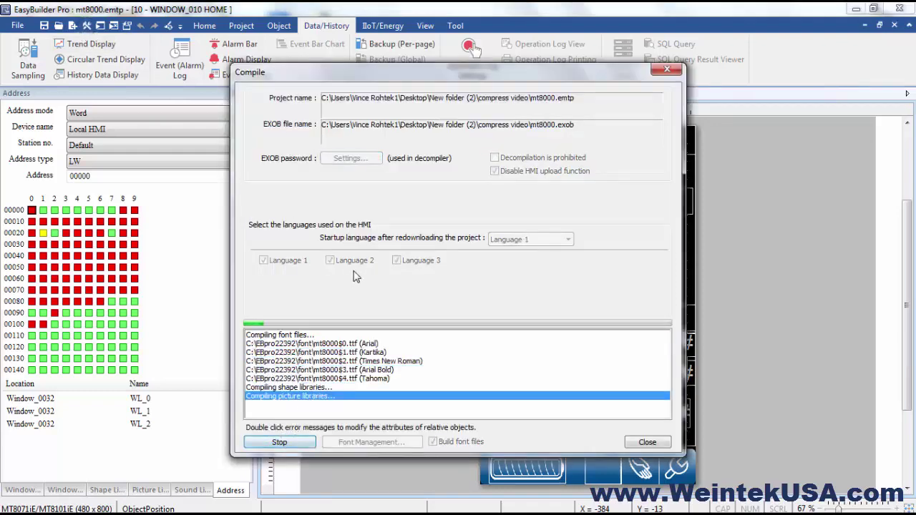